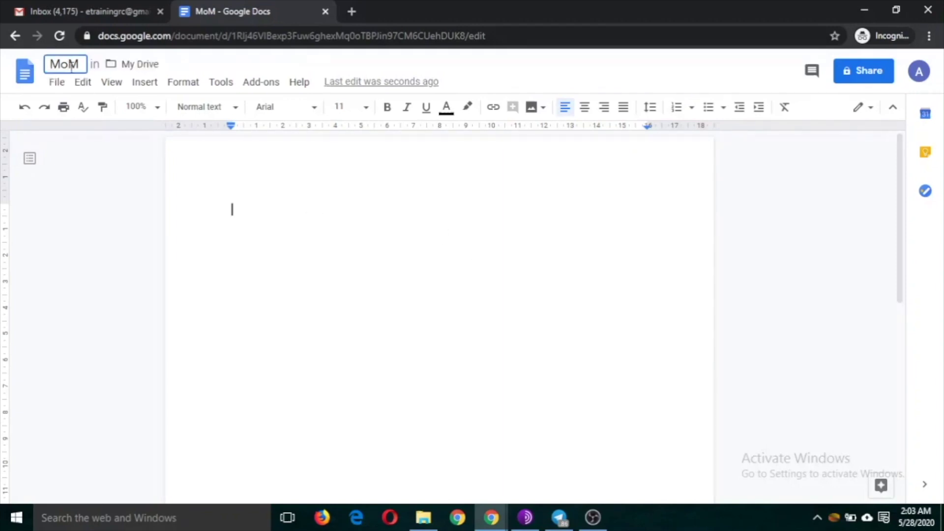
# Confirm 'MoM' as the title of the new blank document
pyautogui.press('Return')
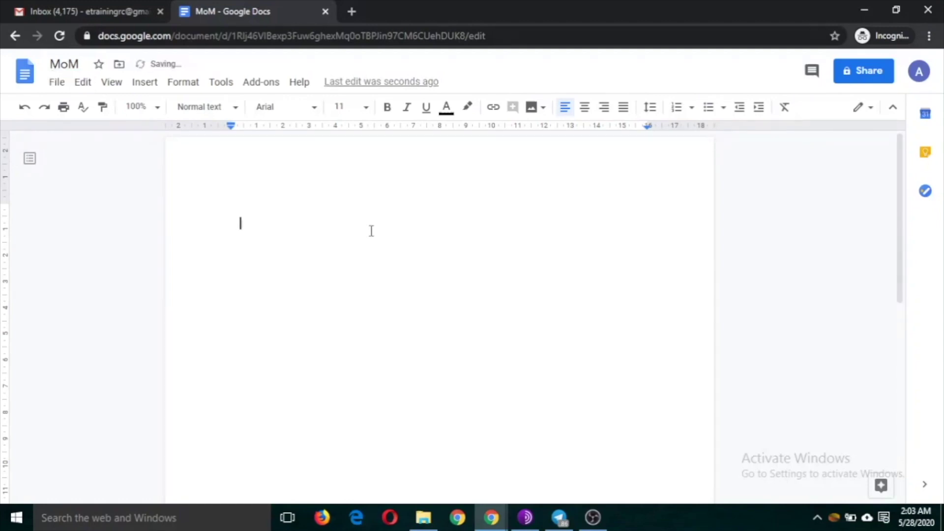
# Type the heading 'MoM' on the first line, correcting the mistyped letters
pyautogui.write('M')
pyautogui.press('BackSpace')
pyautogui.write('Mom')
pyautogui.press('BackSpace')
pyautogui.write('M')
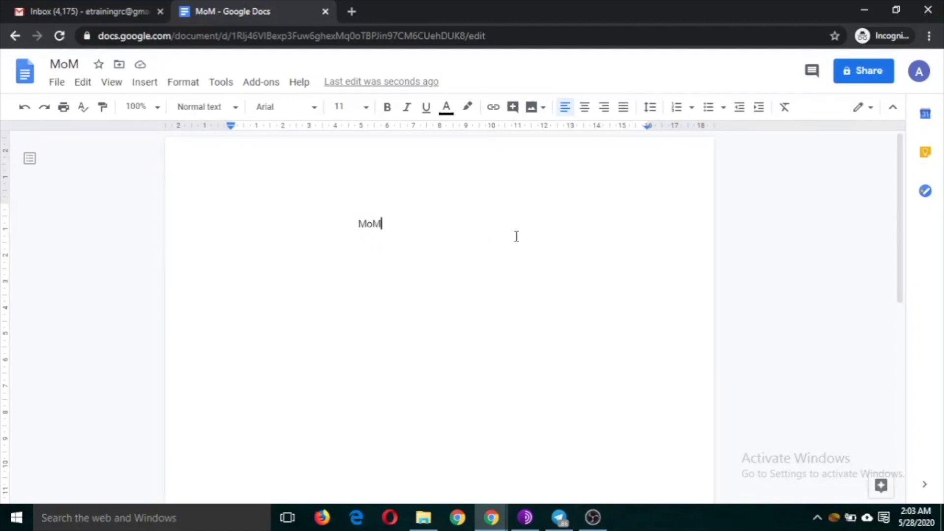
# Invite the collaborator's account to MoM with Editor access and send the notification
pyautogui.click(865, 78)
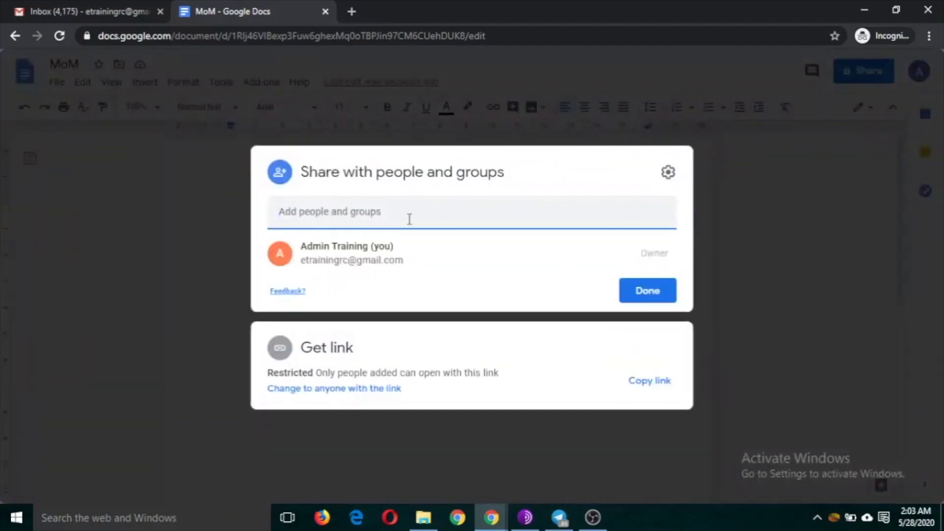
pyautogui.click(397, 218)
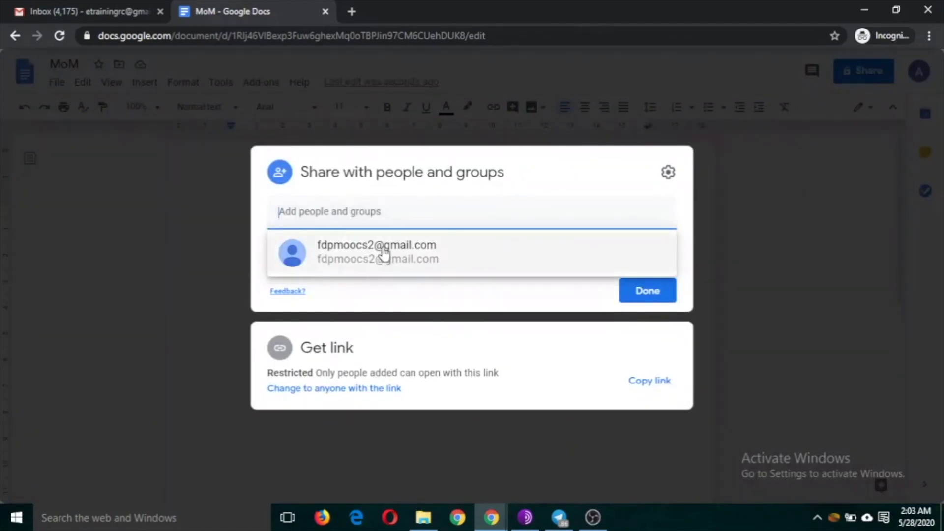
pyautogui.click(380, 251)
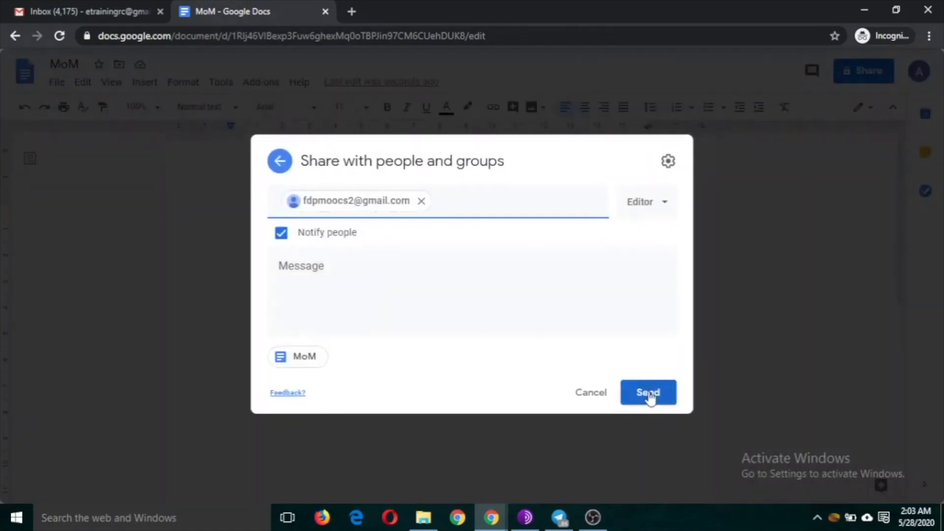
pyautogui.click(649, 396)
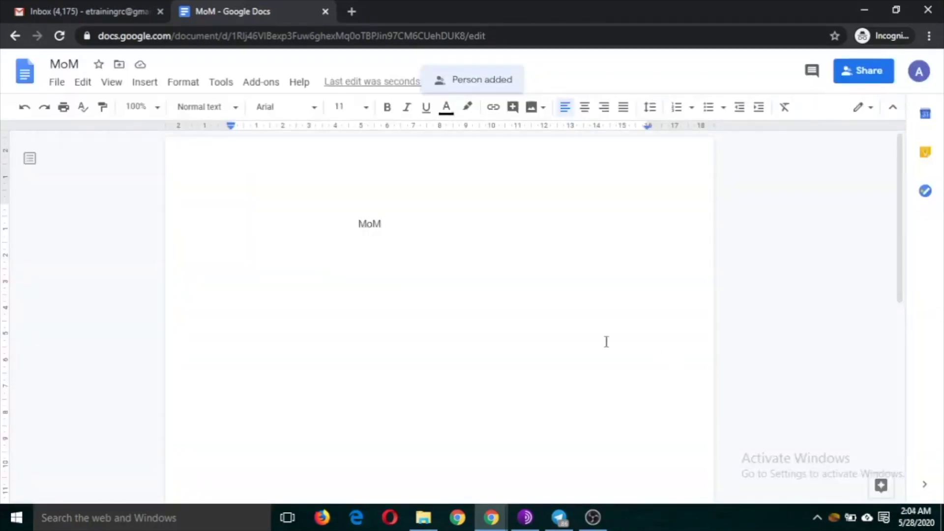
pyautogui.click(493, 524)
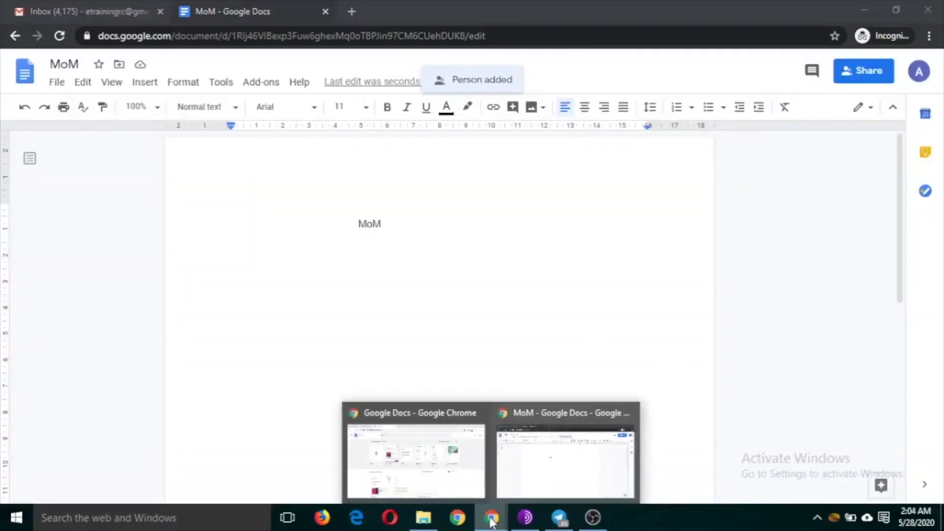
# Open the 'MoM - Invitation to edit' email in the collaborator's Gmail inbox
pyautogui.click(415, 457)
pyautogui.click(88, 12)
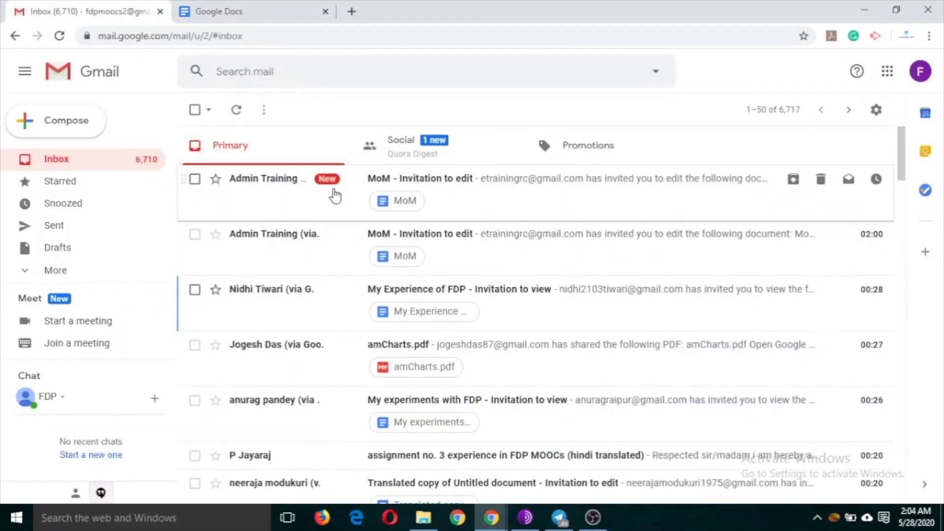
pyautogui.click(409, 190)
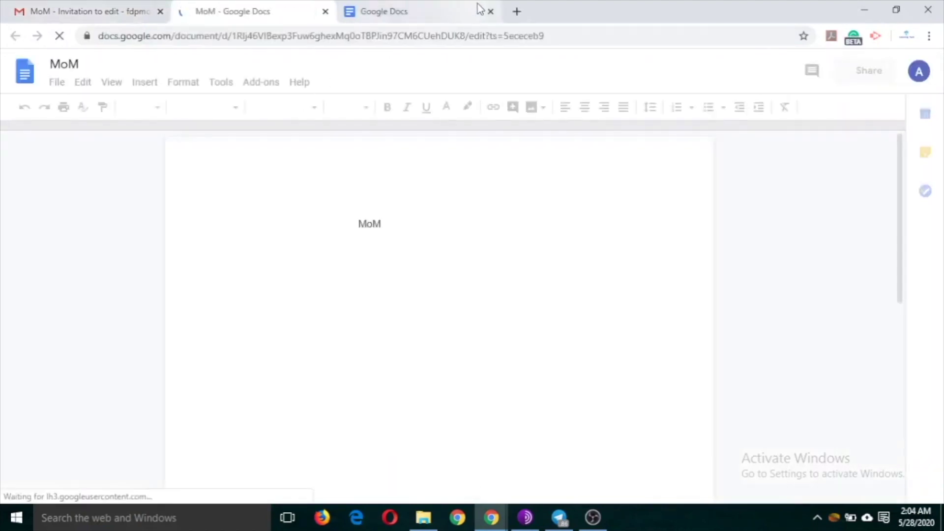
# As the collaborator, type 'It has been decided' on a new line below the MoM heading
pyautogui.click(490, 11)
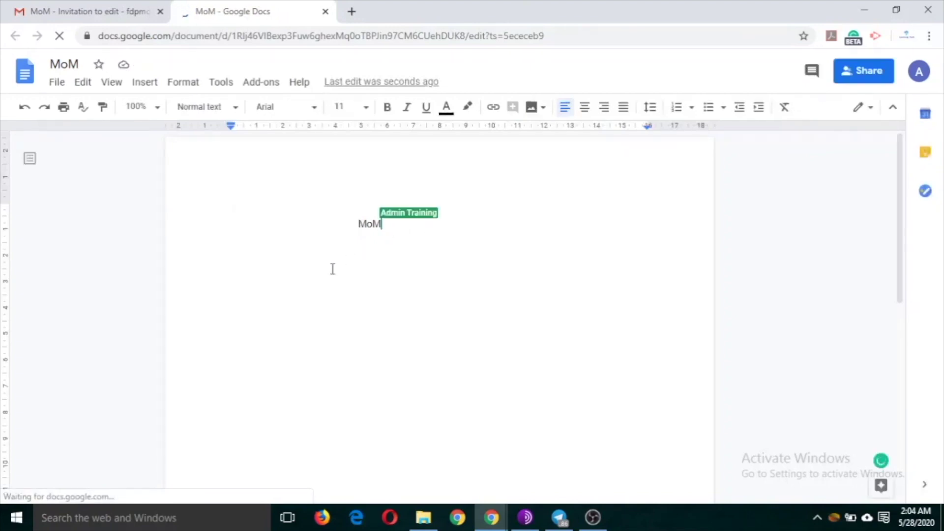
pyautogui.press('Return')
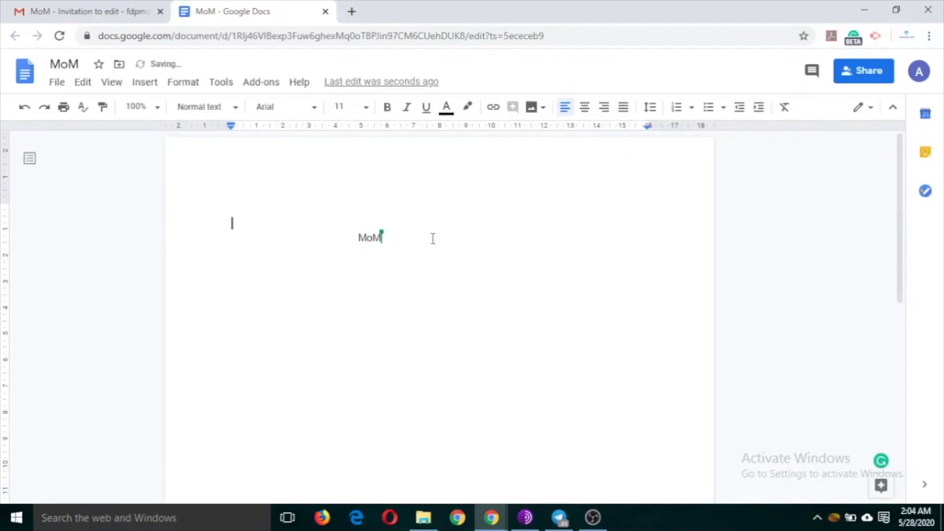
pyautogui.press('Down')
pyautogui.press('Down')
pyautogui.press('Tab')
pyautogui.press('Tab')
pyautogui.press('Tab')
pyautogui.press('Tab')
pyautogui.press('Return')
pyautogui.write('It has been ')
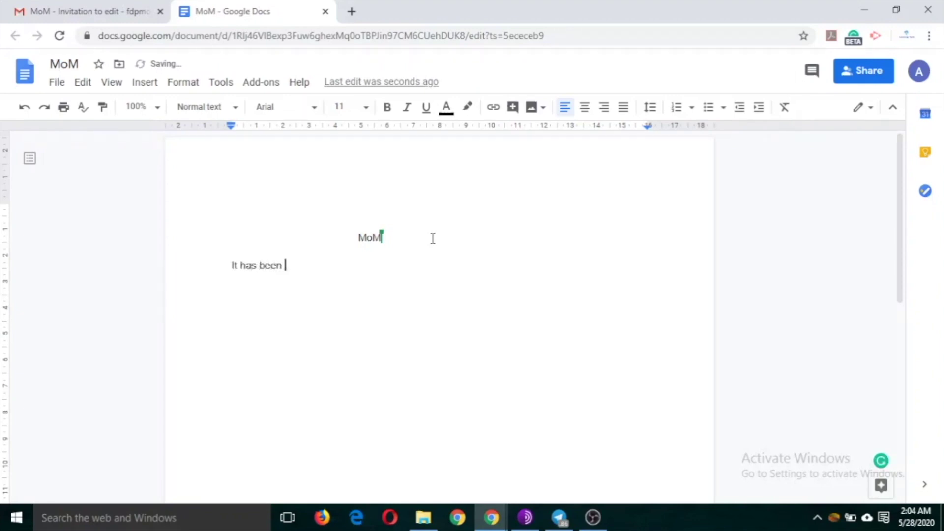
pyautogui.write('dedided')
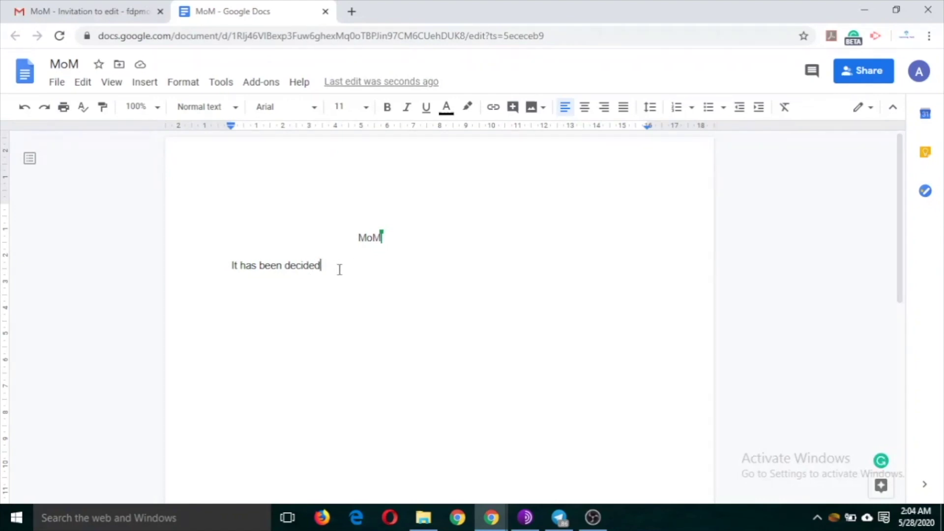
pyautogui.moveTo(496, 512)
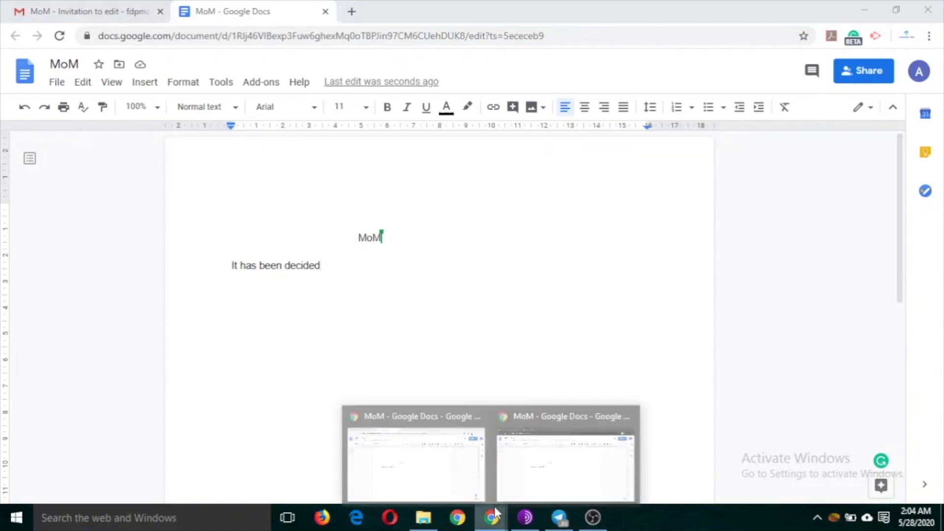
pyautogui.click(572, 456)
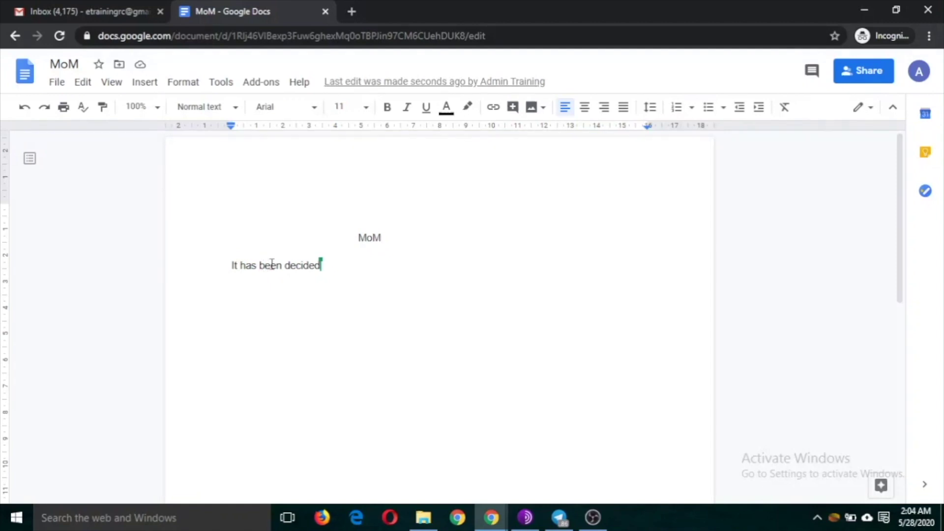
# Place the cursor at the end of the 'It has been decided' line
pyautogui.click(412, 263)
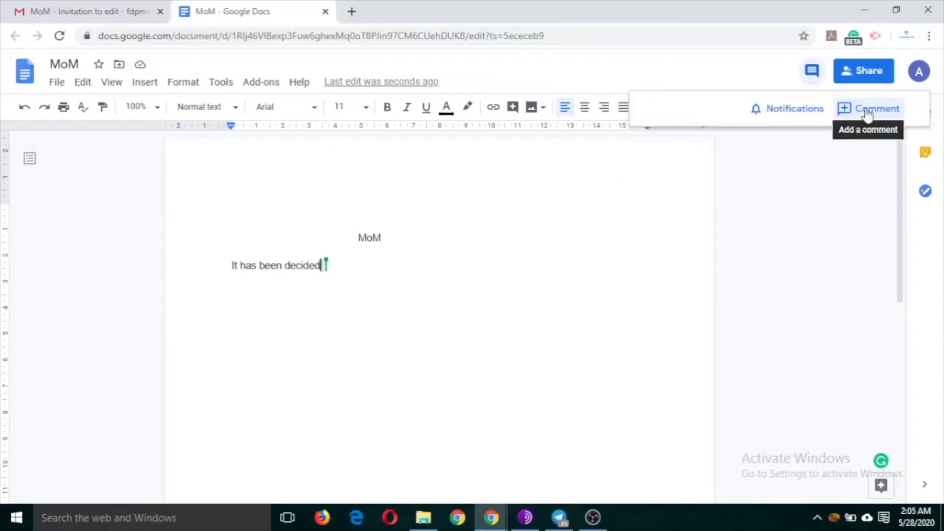
# Post the comment 'Please elaborate' on the selected word 'decided'
pyautogui.click(866, 111)
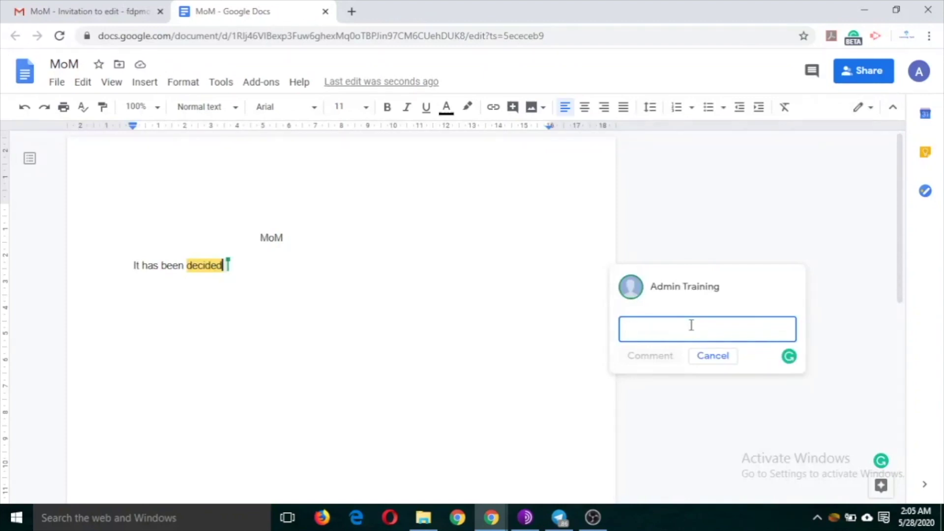
pyautogui.write('Please elaborate')
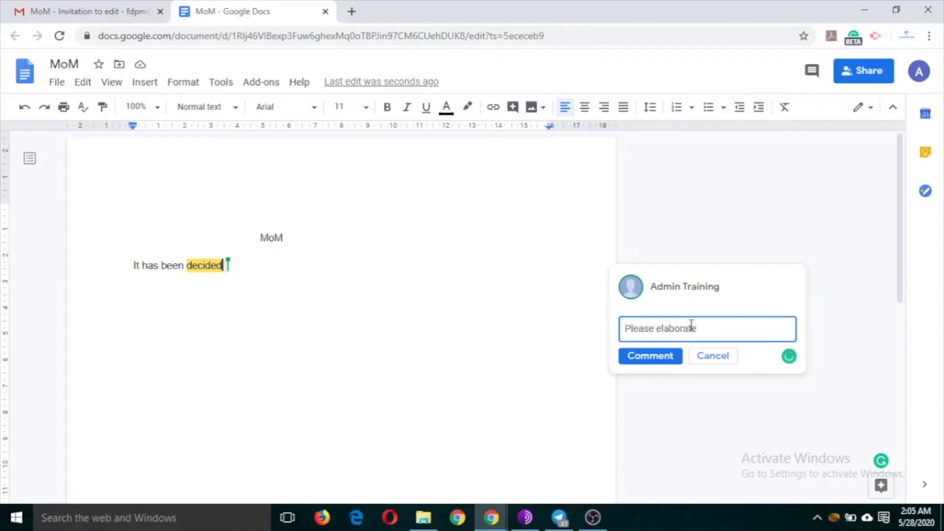
pyautogui.click(649, 356)
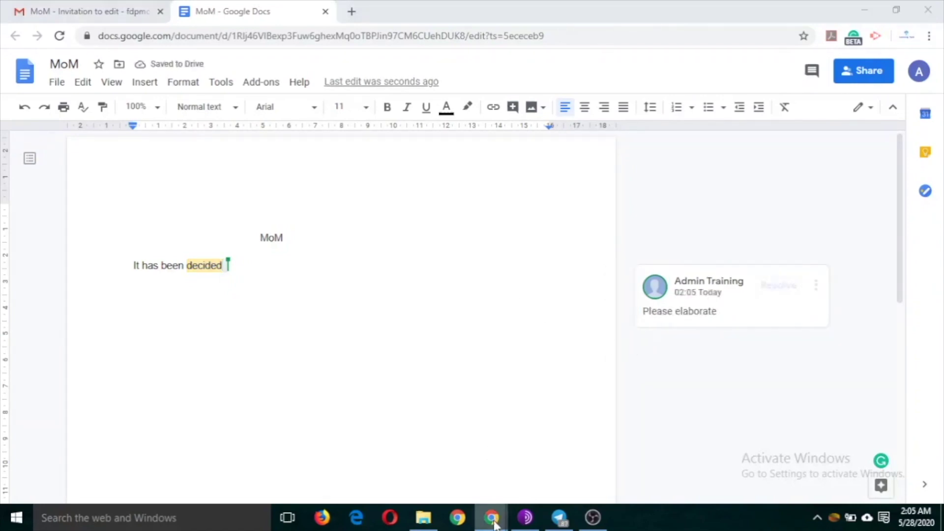
# Switch between the two Chrome windows, dismissing notifications, ending on the incognito MoM window
pyautogui.moveTo(493, 523)
pyautogui.click(541, 440)
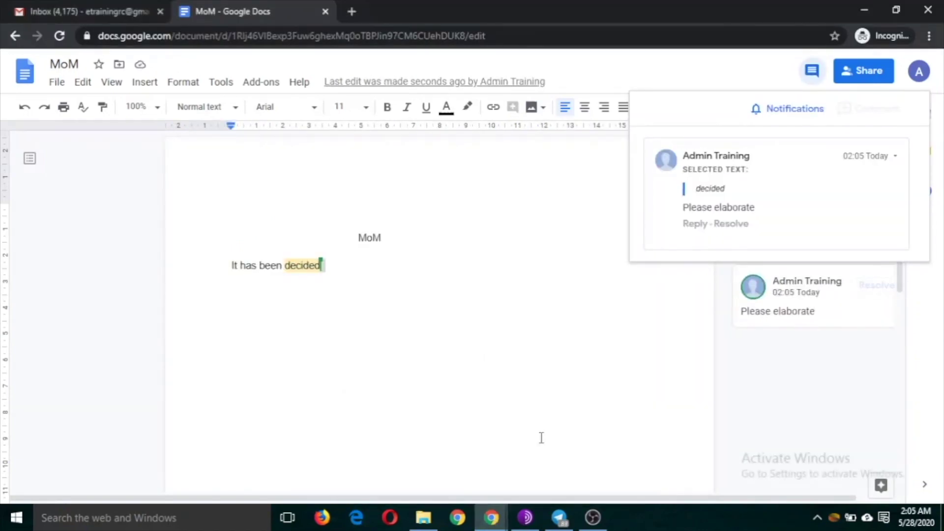
pyautogui.click(637, 285)
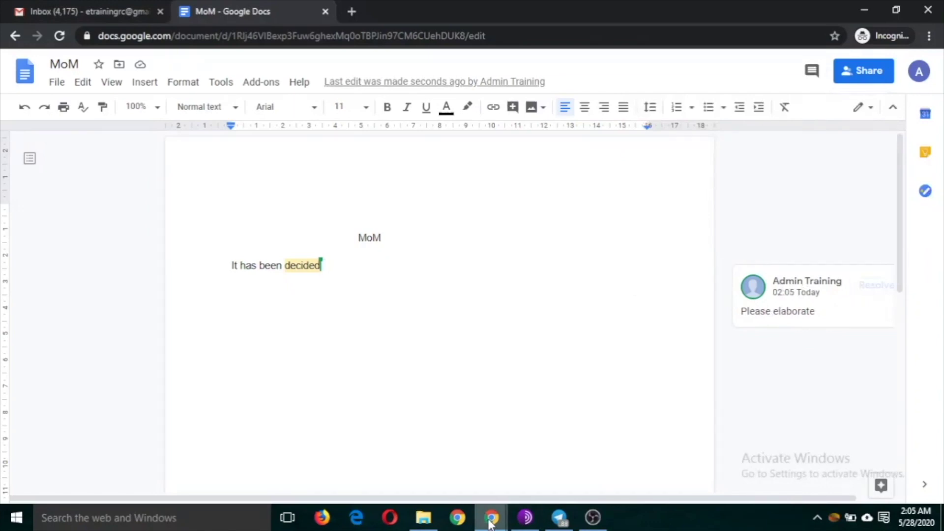
pyautogui.moveTo(491, 522)
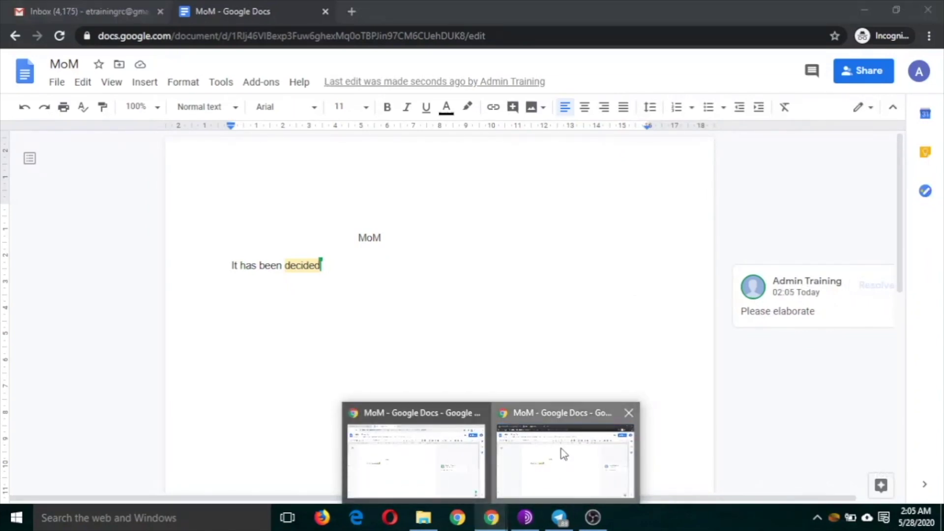
pyautogui.click(563, 454)
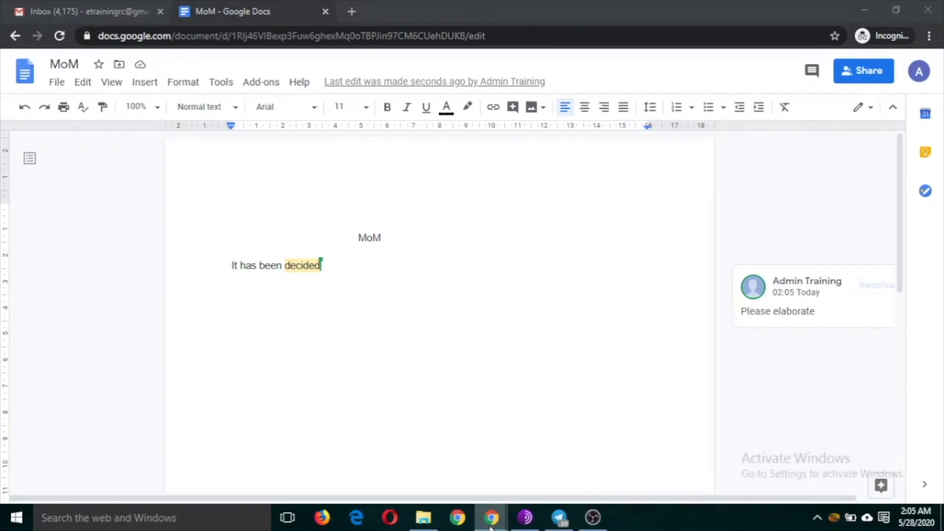
pyautogui.moveTo(490, 517)
pyautogui.click(398, 456)
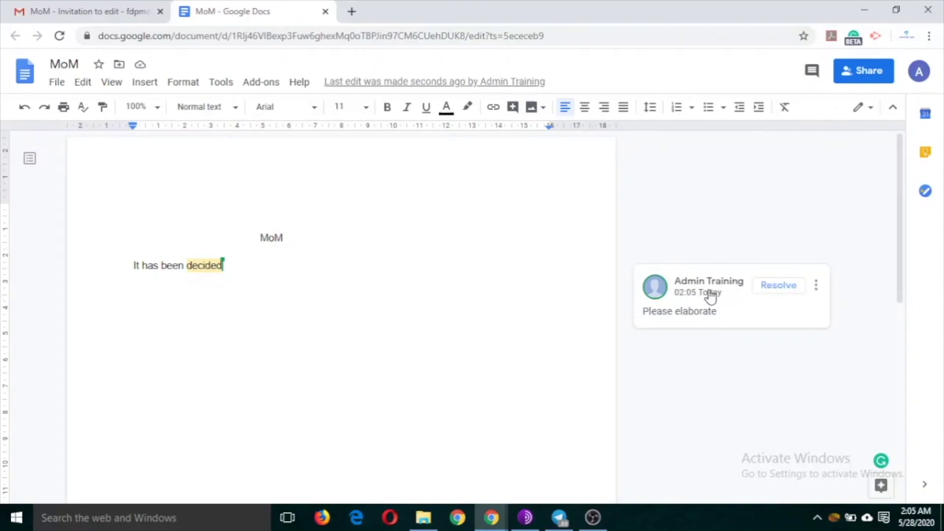
pyautogui.moveTo(491, 516)
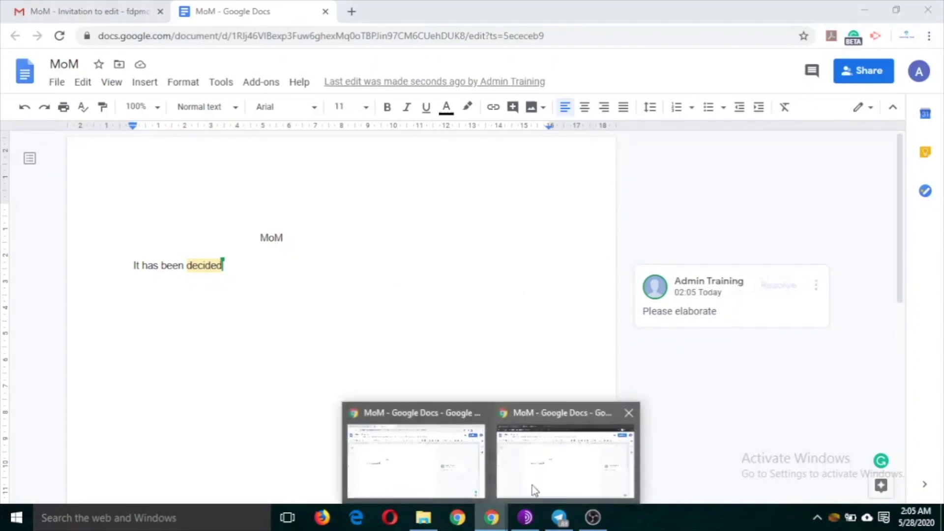
pyautogui.click(532, 486)
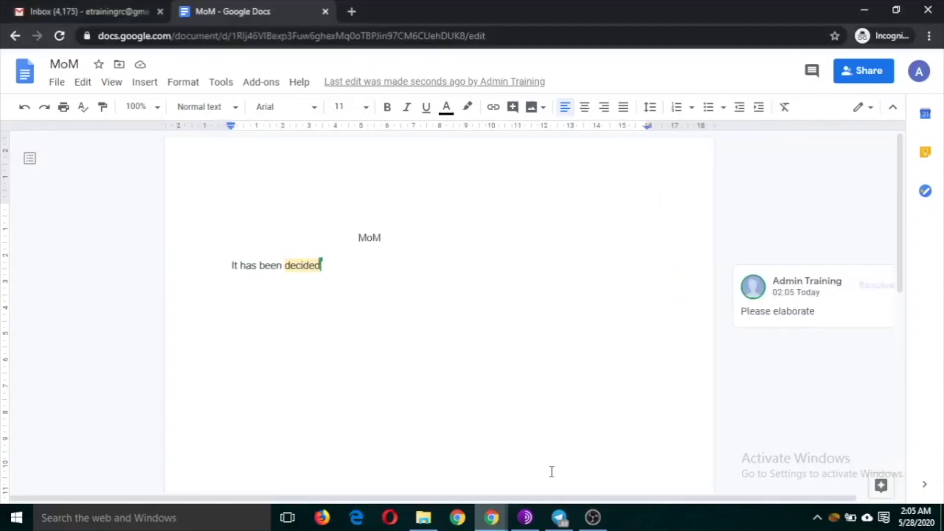
# Resolve the 'Please elaborate' comment and check it in the comment history
pyautogui.click(875, 285)
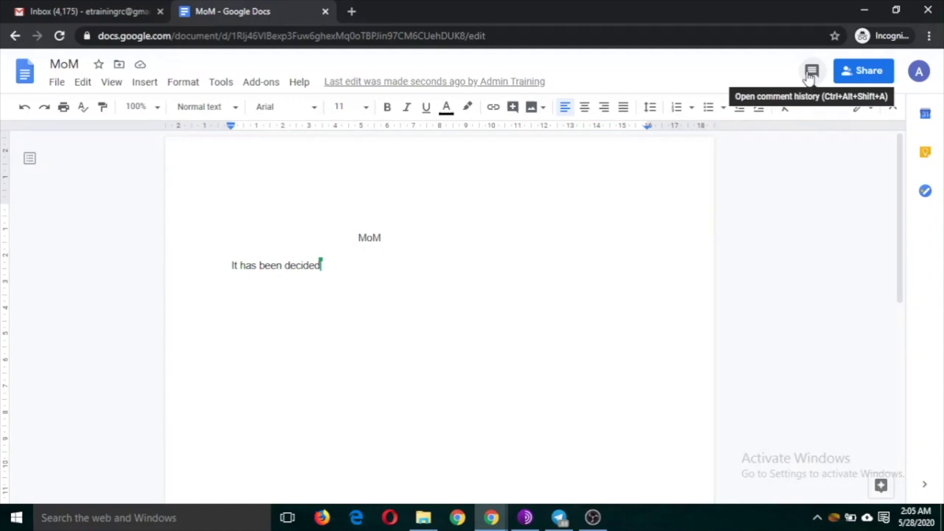
pyautogui.click(810, 73)
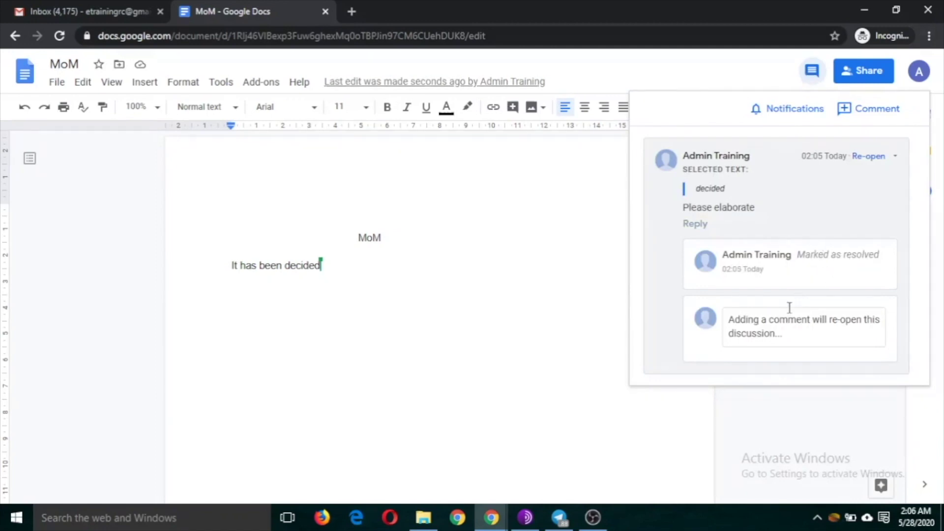
pyautogui.click(781, 322)
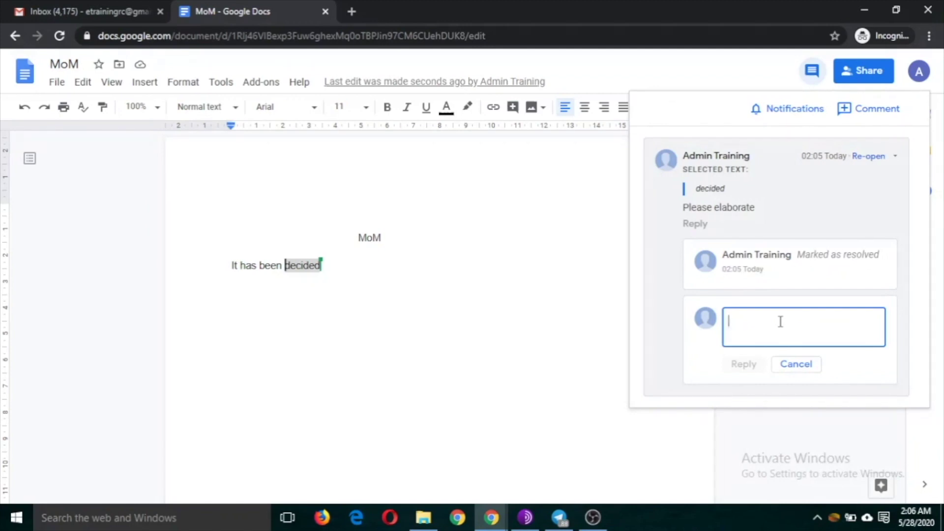
pyautogui.click(480, 309)
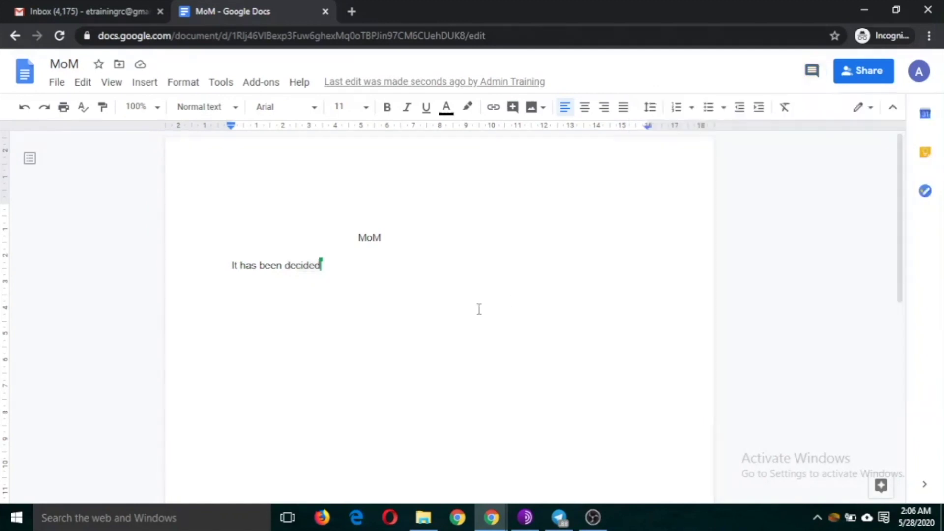
pyautogui.click(55, 83)
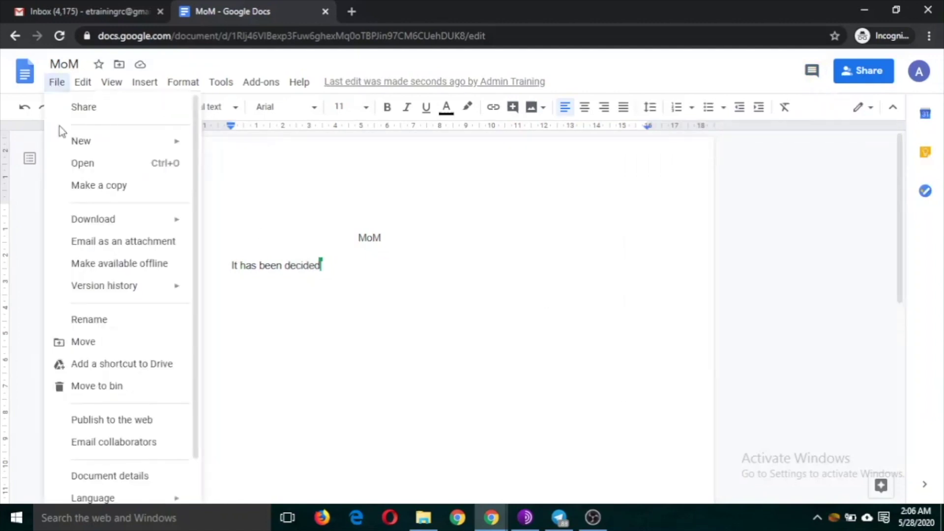
pyautogui.moveTo(112, 292)
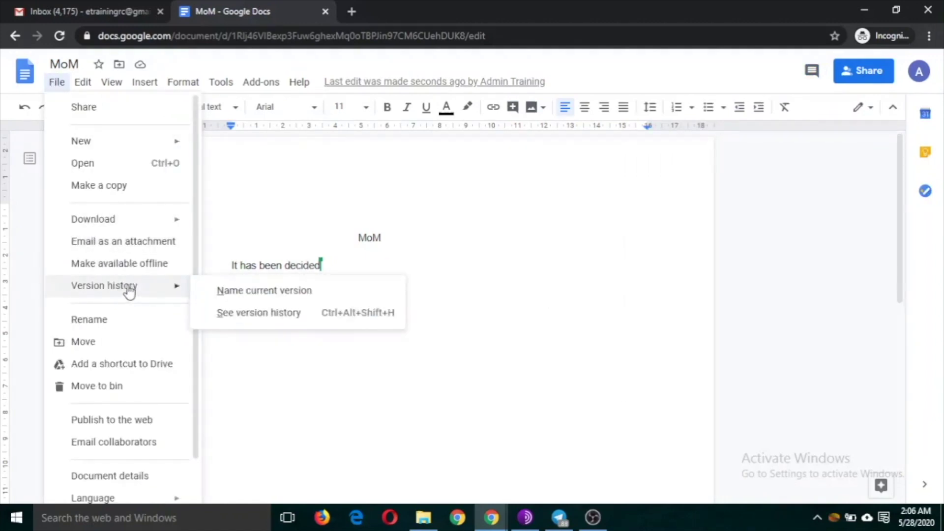
pyautogui.click(252, 320)
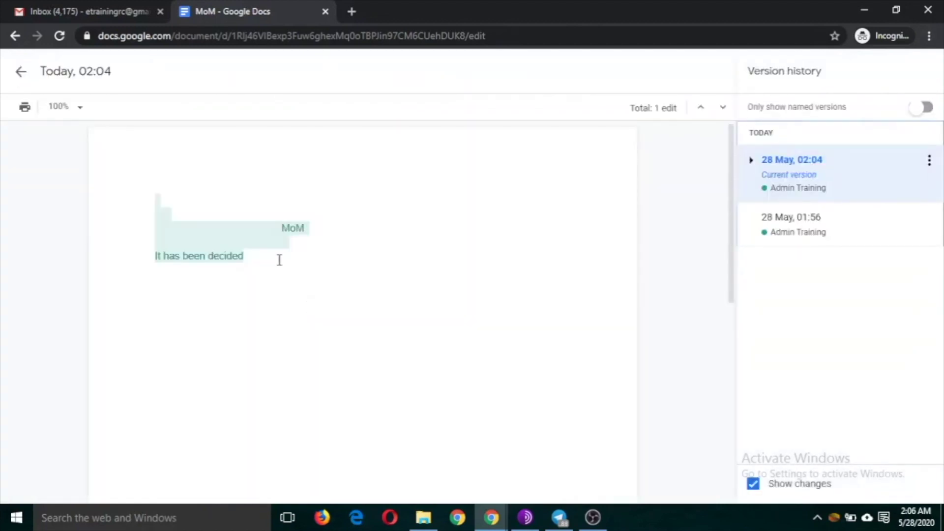
pyautogui.click(806, 222)
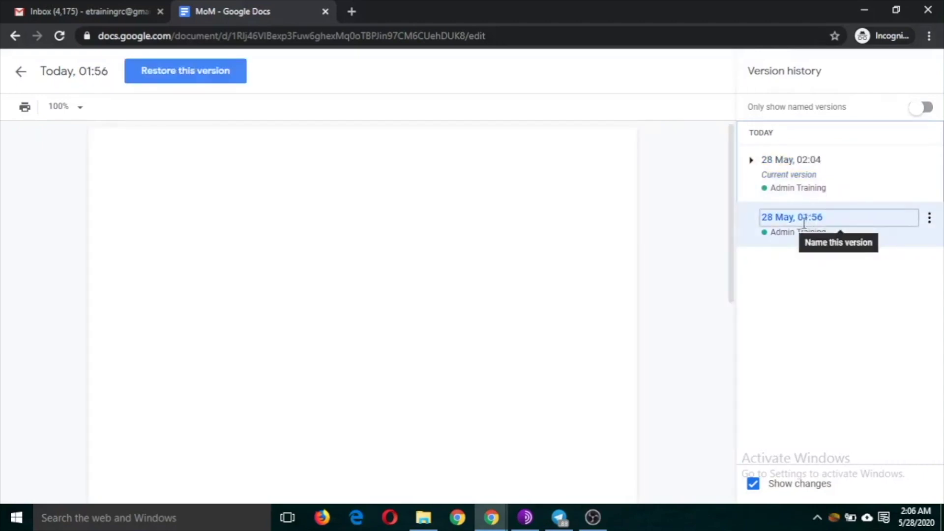
pyautogui.click(791, 184)
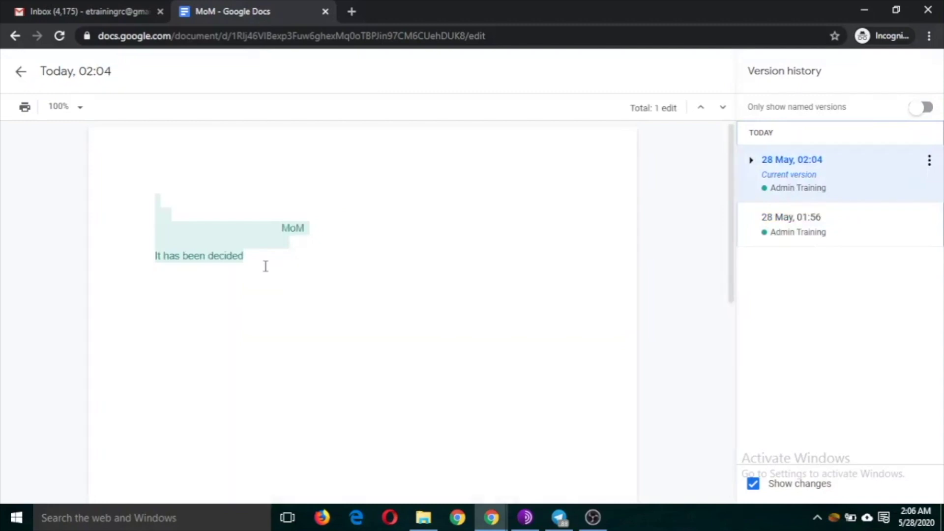
pyautogui.click(781, 227)
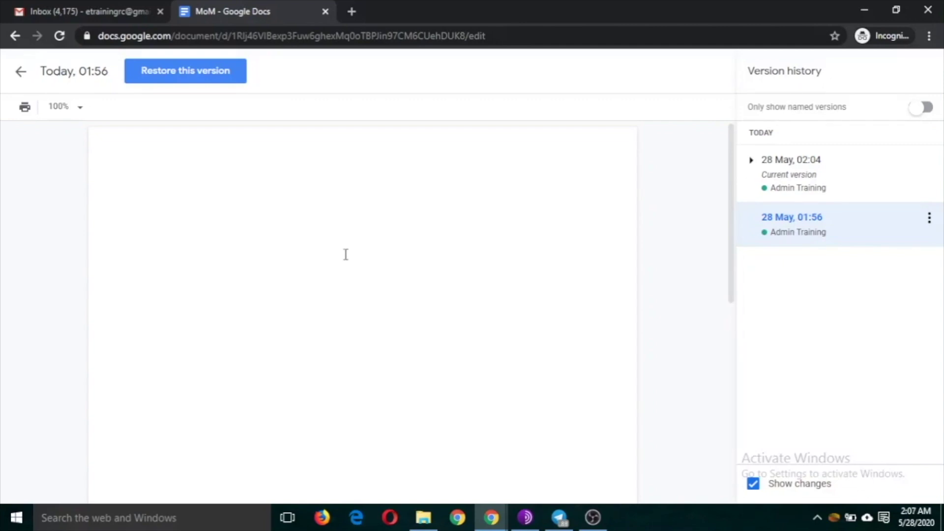
pyautogui.click(21, 71)
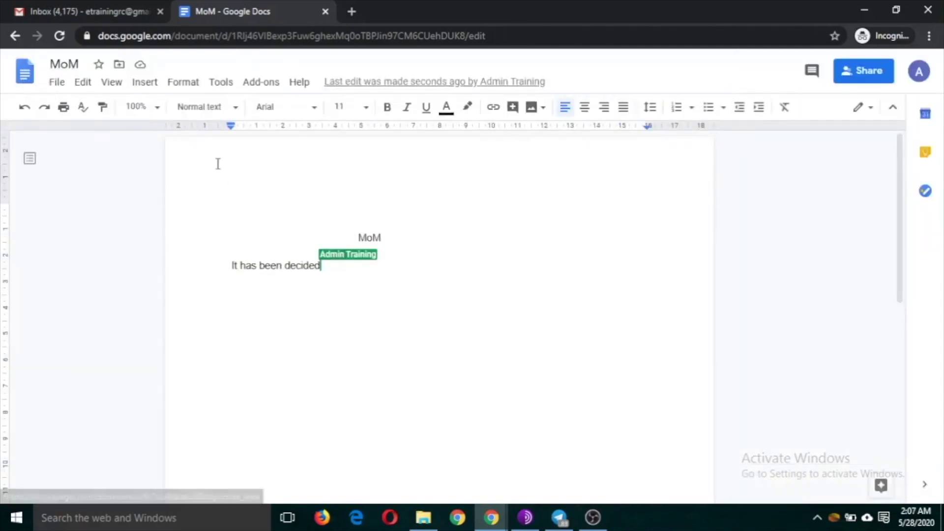